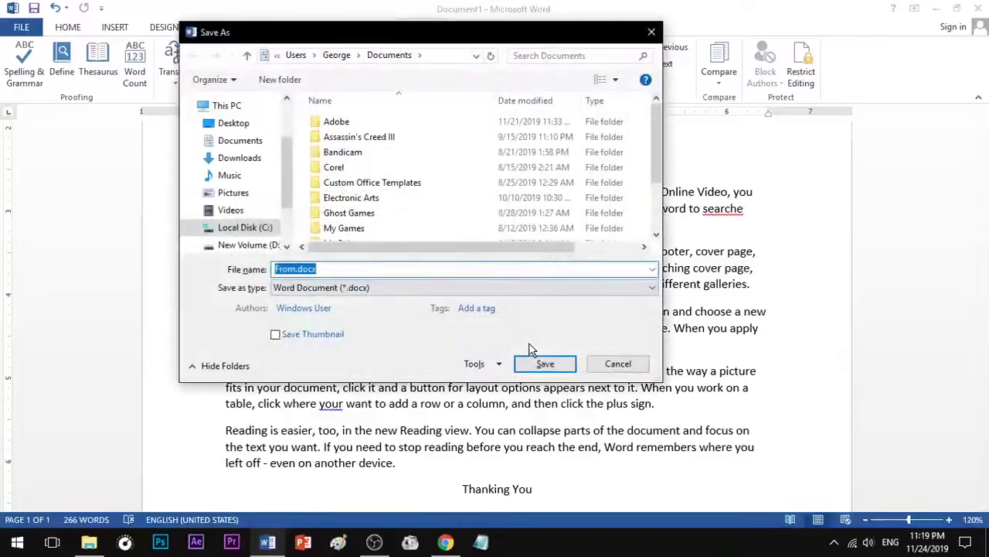
Cancel the Save As dialog and go back to the letter without saving
click(616, 363)
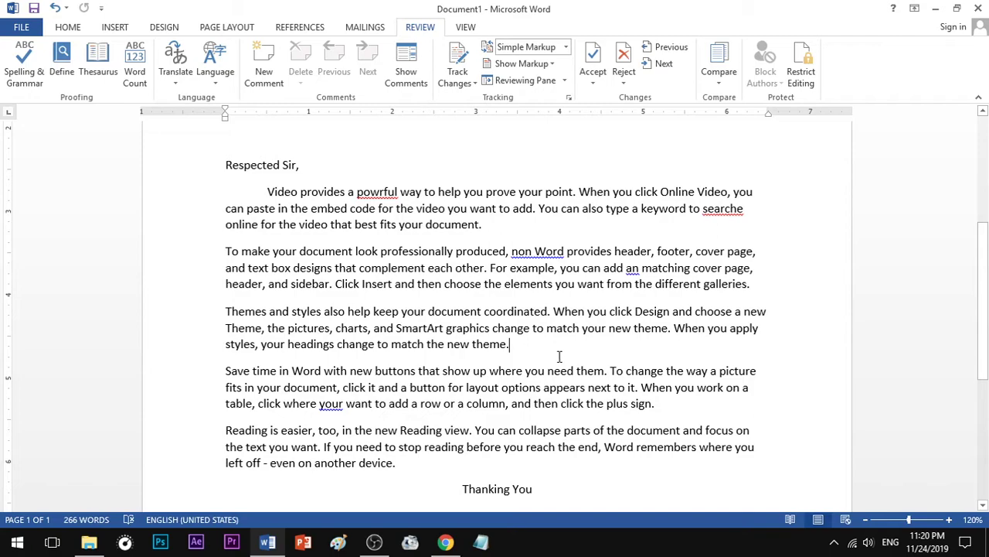
click(354, 251)
scroll(483, 262, up, 1)
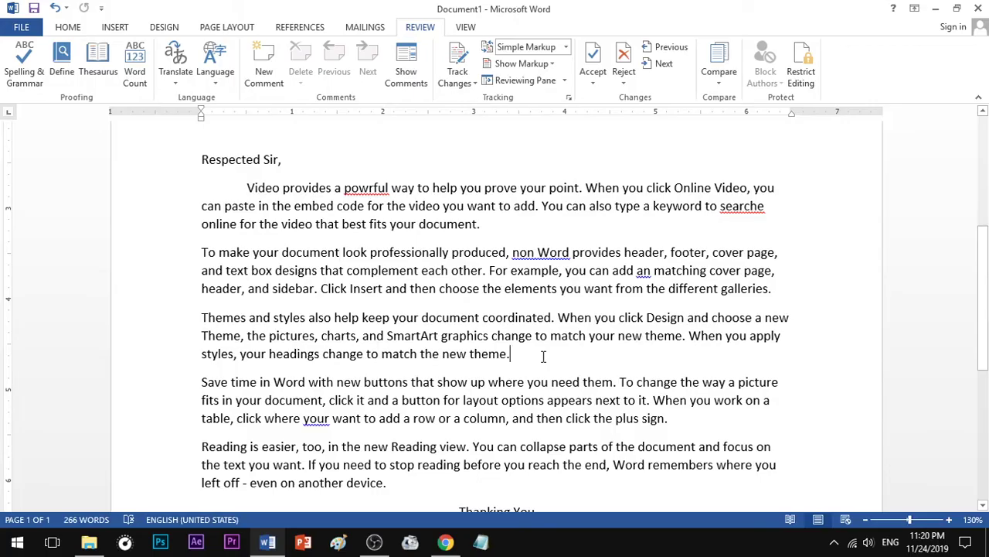
click(360, 187)
click(552, 352)
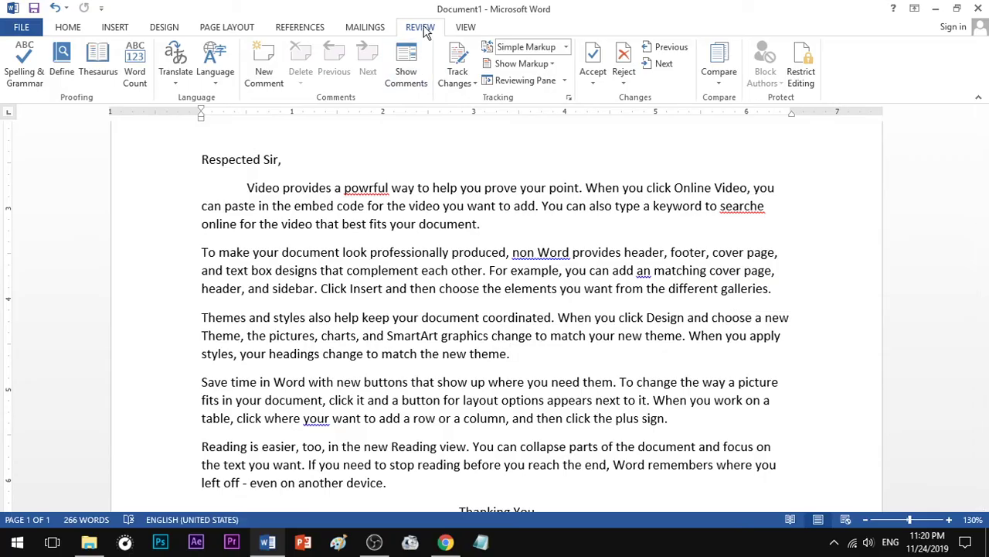
click(74, 29)
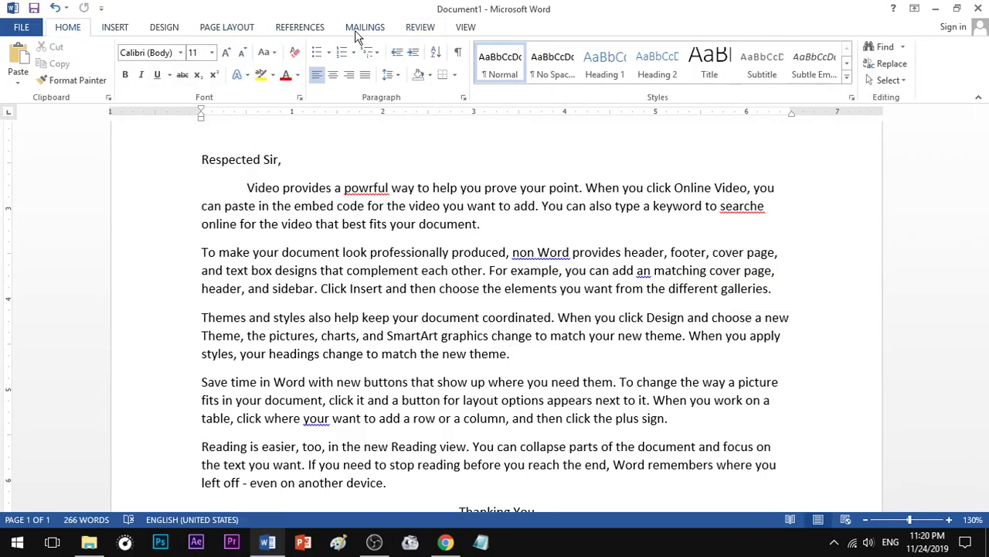
click(415, 34)
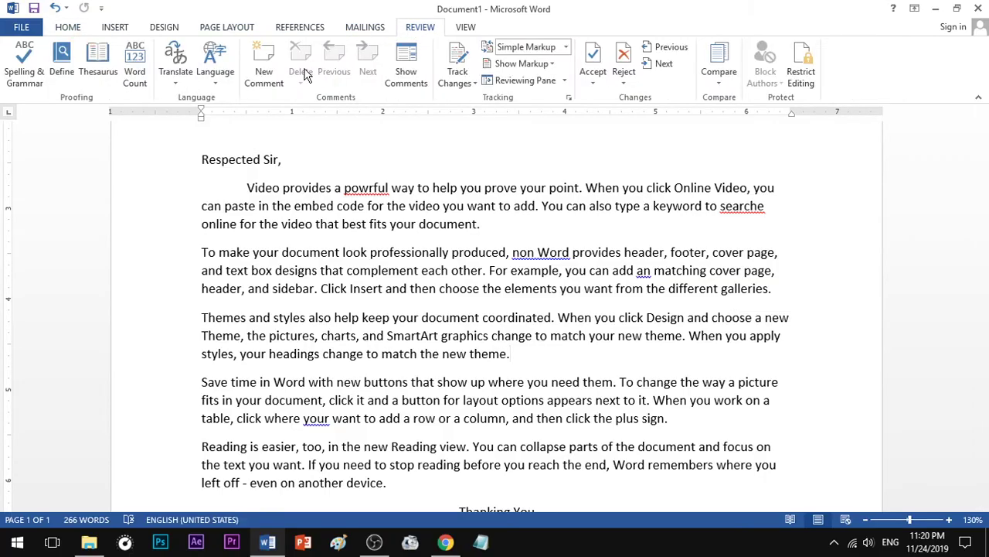
Start the Spelling & Grammar check, skip the first flagged issues, then return to 'powrful'
click(30, 58)
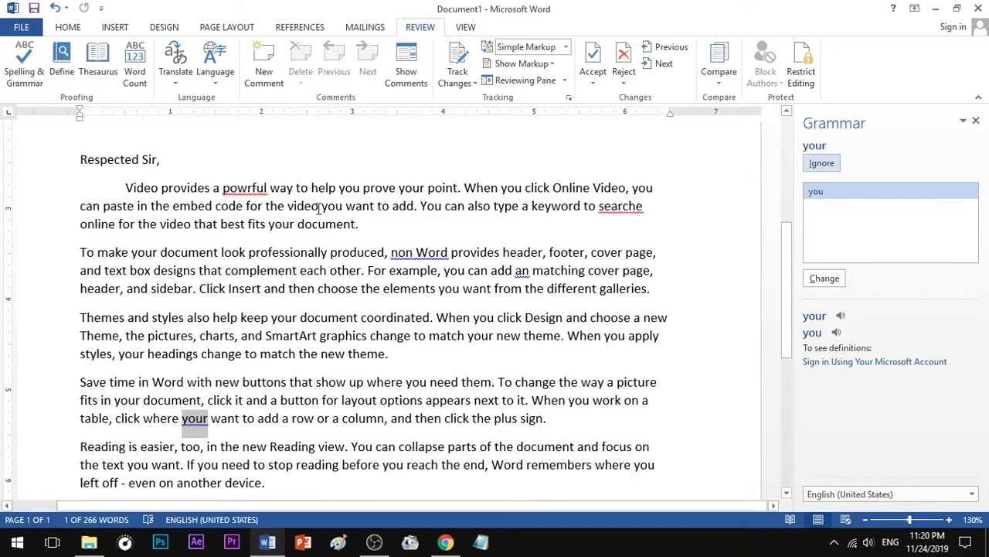
key(Return)
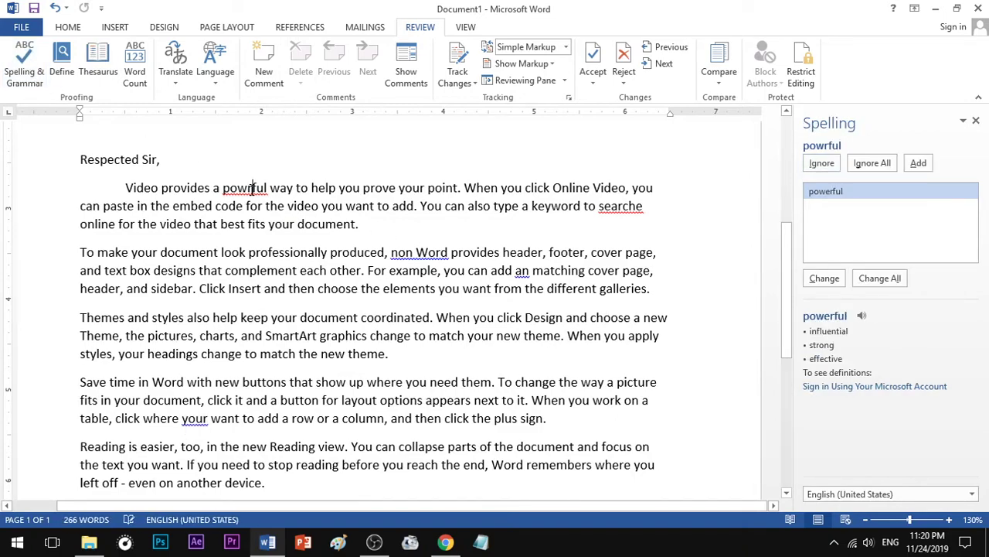
key(Return)
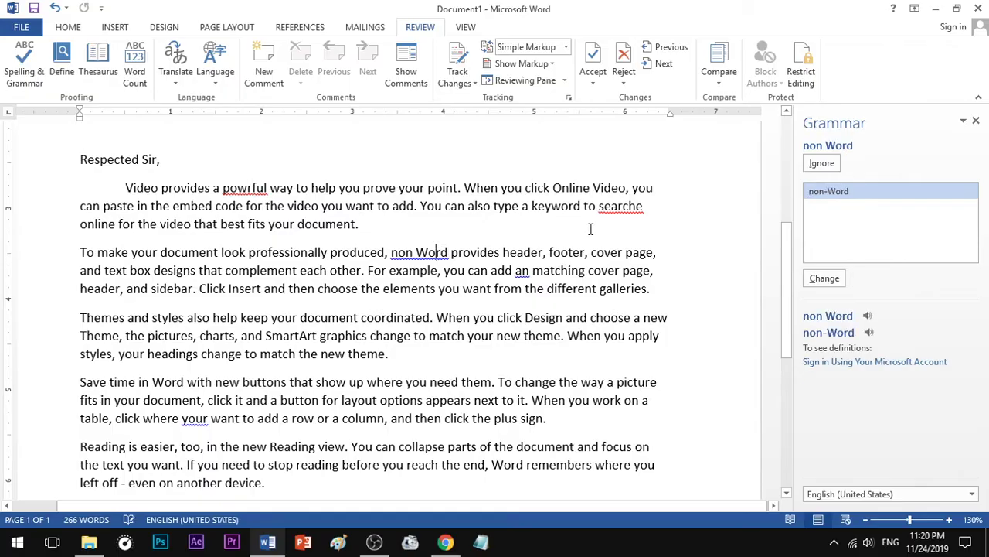
key(Return)
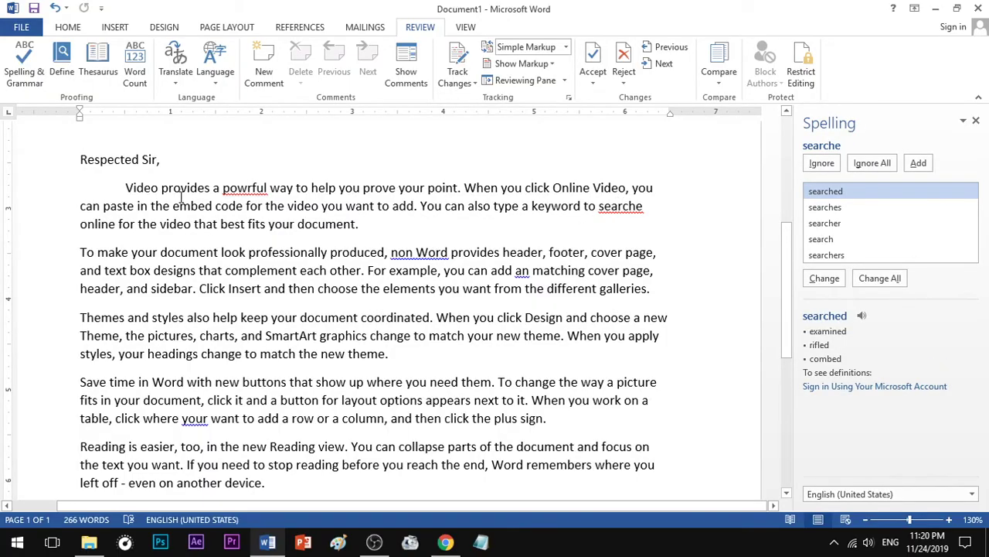
click(235, 187)
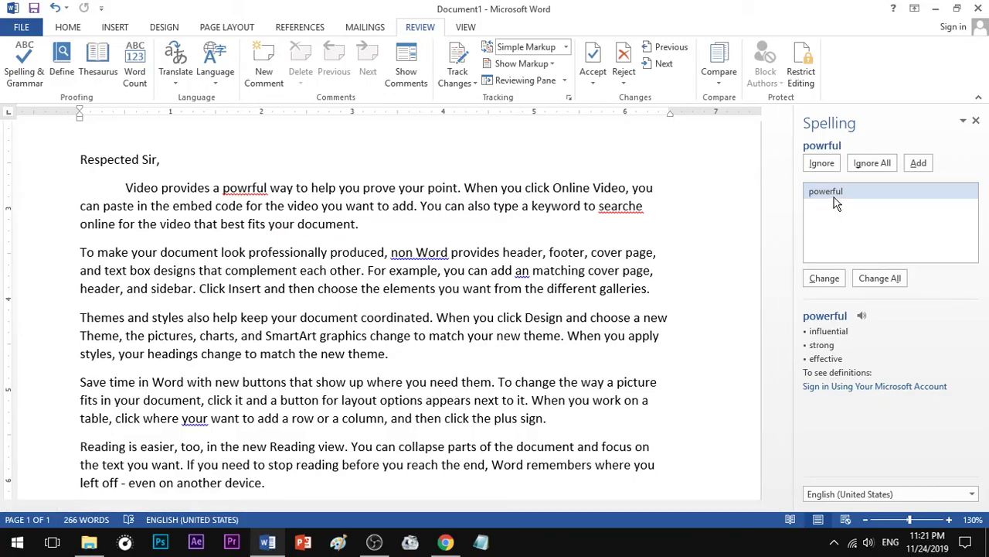
Correct powrful→powerful, searche→search, non Word→non-Word, an matching→a matching, your want→you want
click(853, 192)
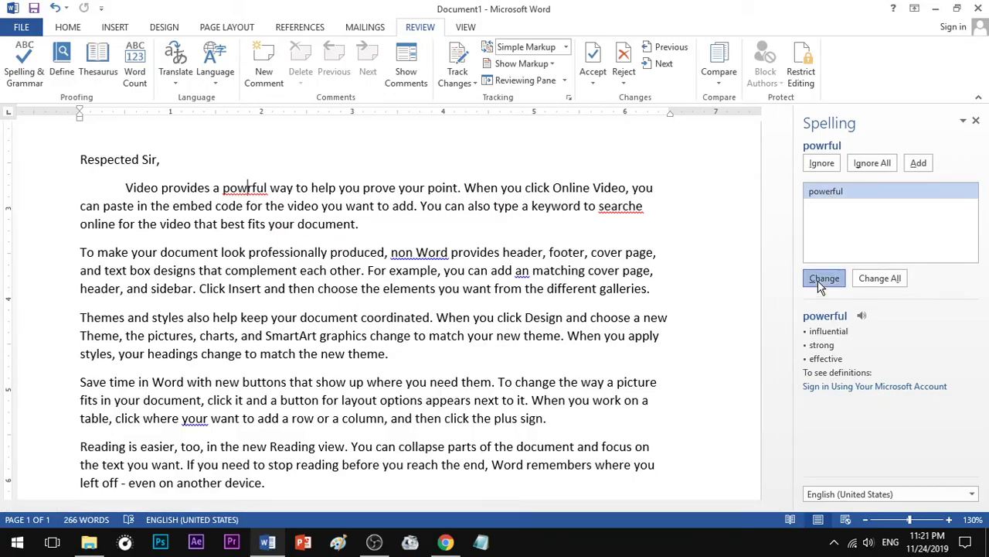
click(821, 280)
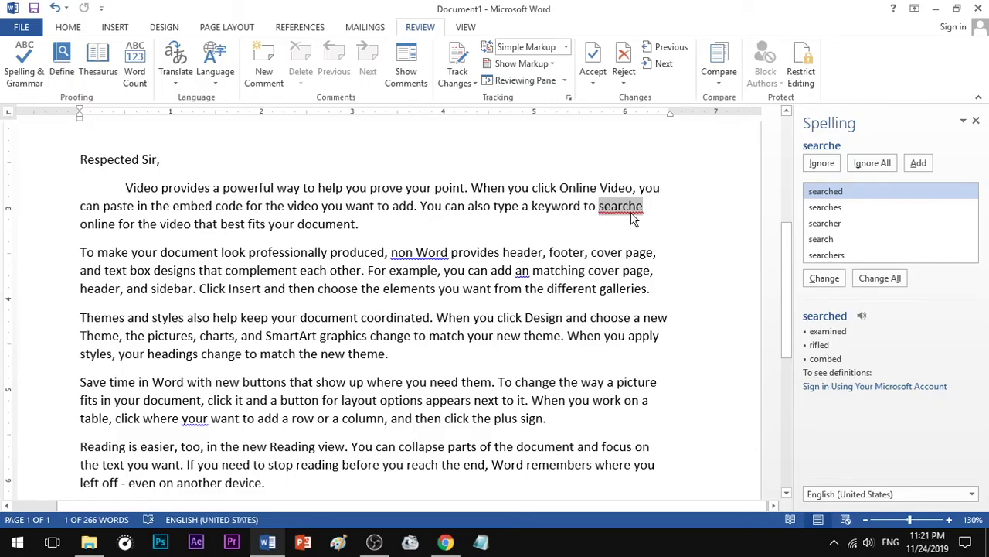
click(836, 240)
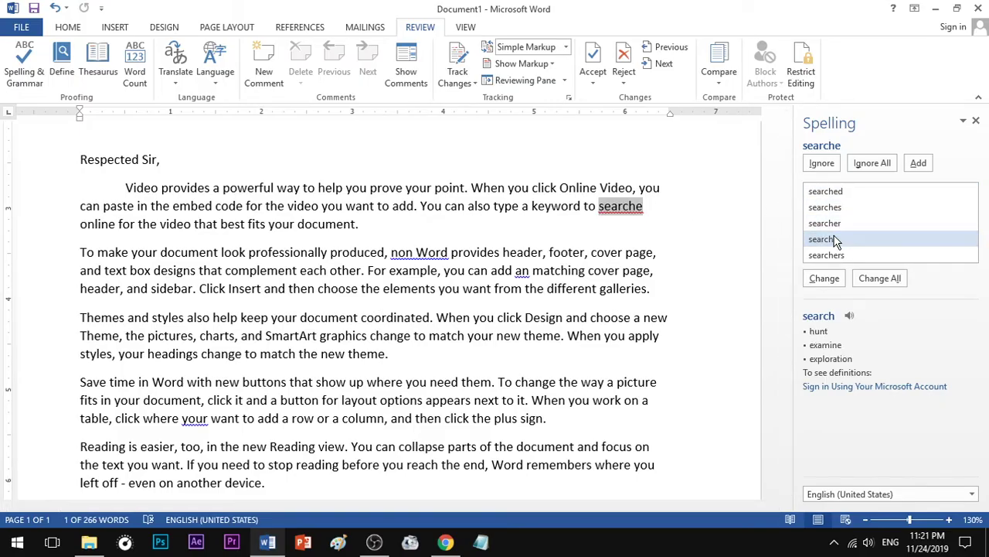
click(833, 283)
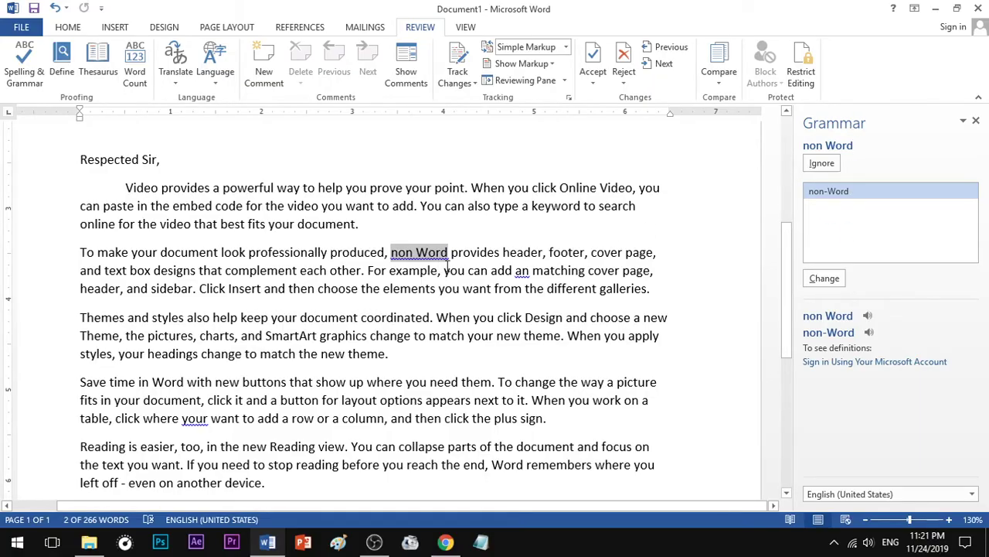
click(825, 278)
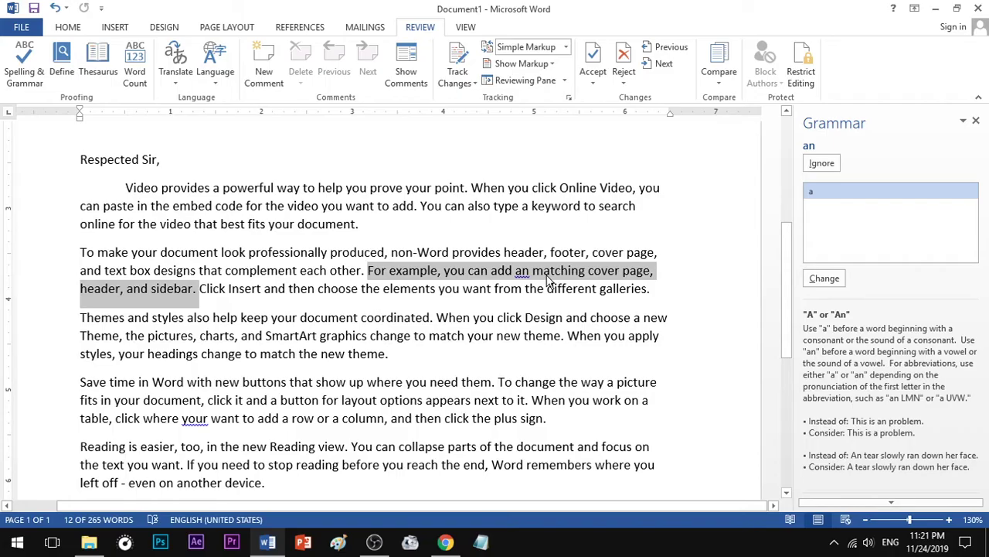
click(824, 279)
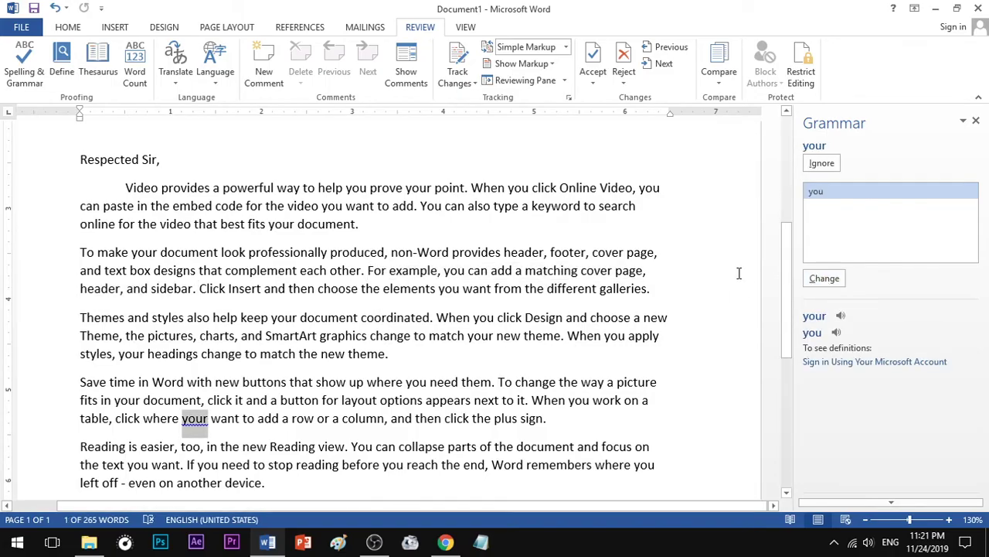
click(824, 278)
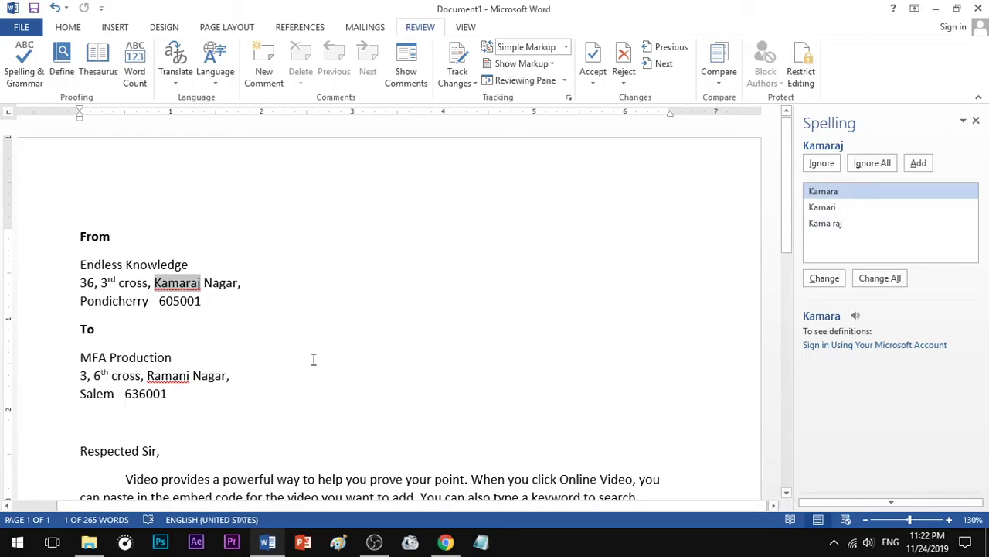
Add the two flagged street names from the addresses to the dictionary, completing the check
click(171, 377)
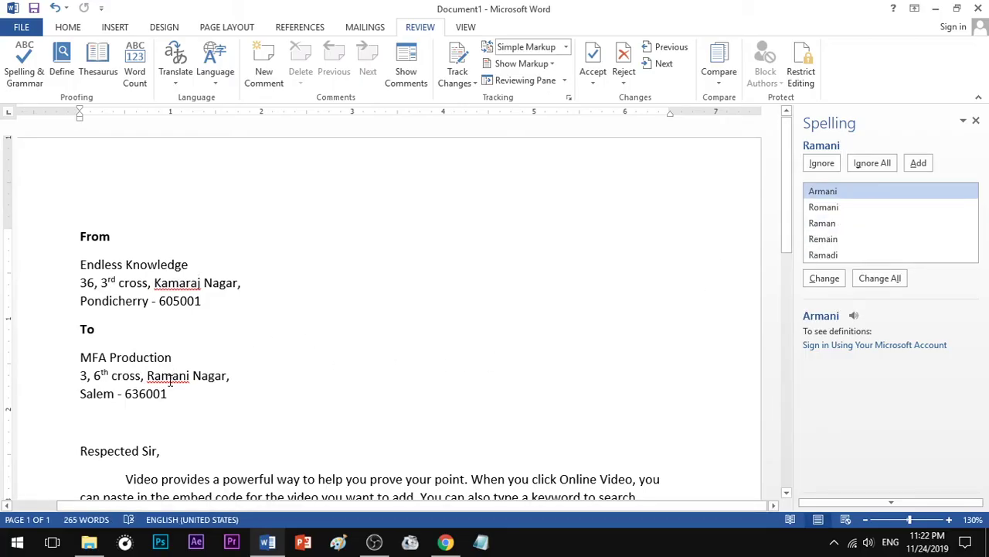
click(178, 283)
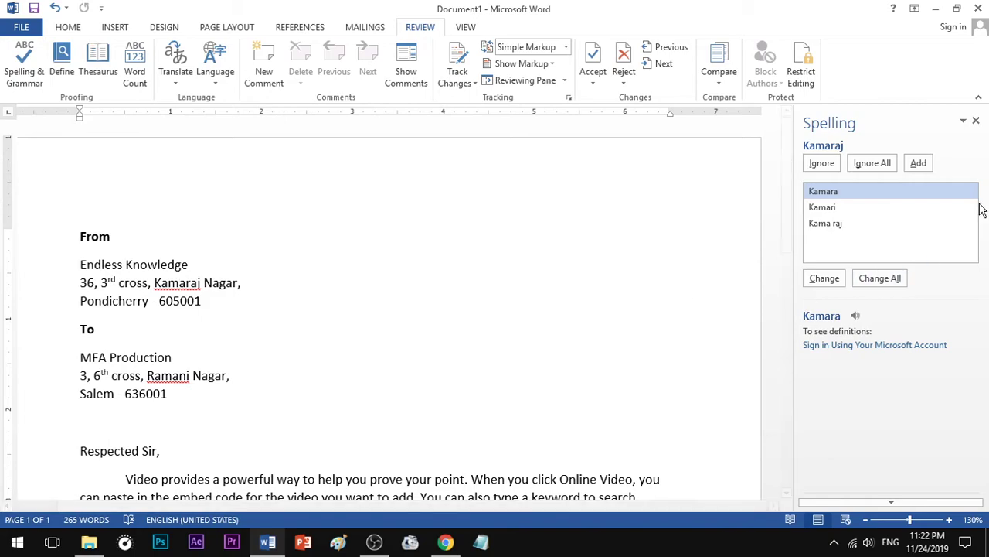
click(921, 163)
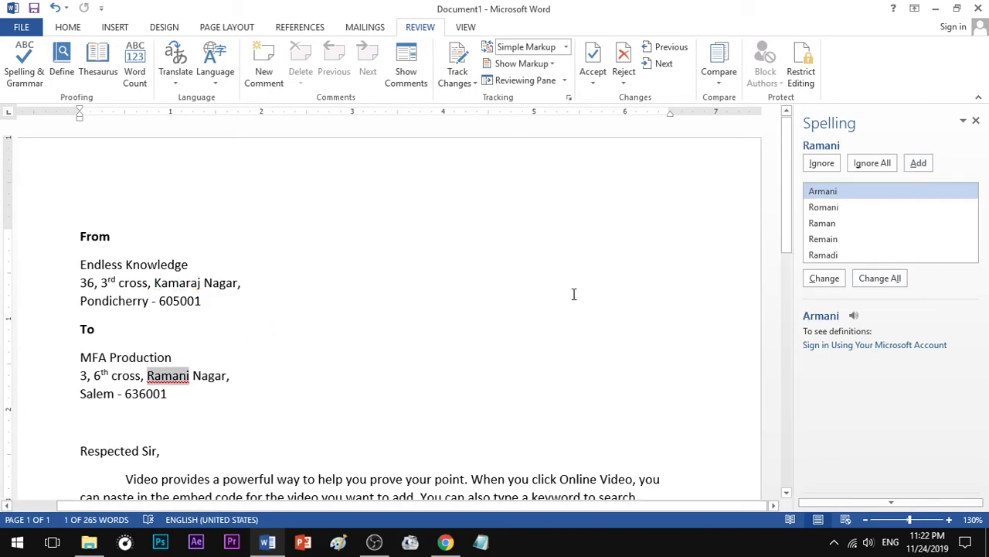
click(176, 282)
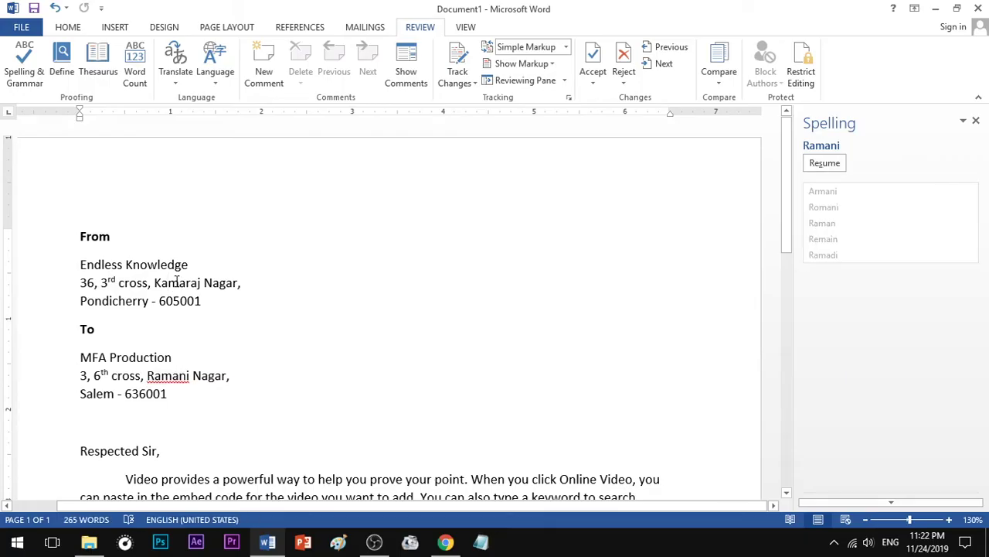
click(163, 376)
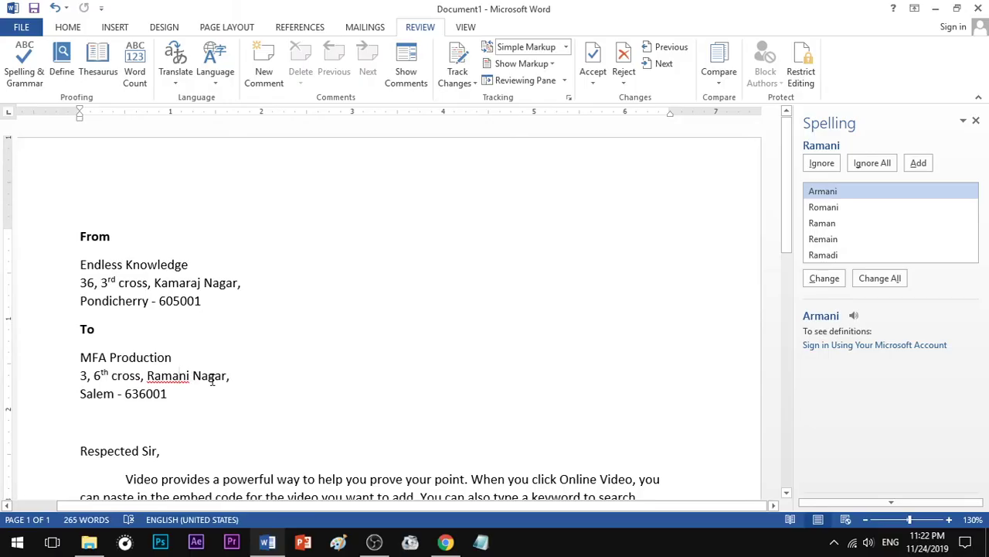
scroll(192, 375, down, 2)
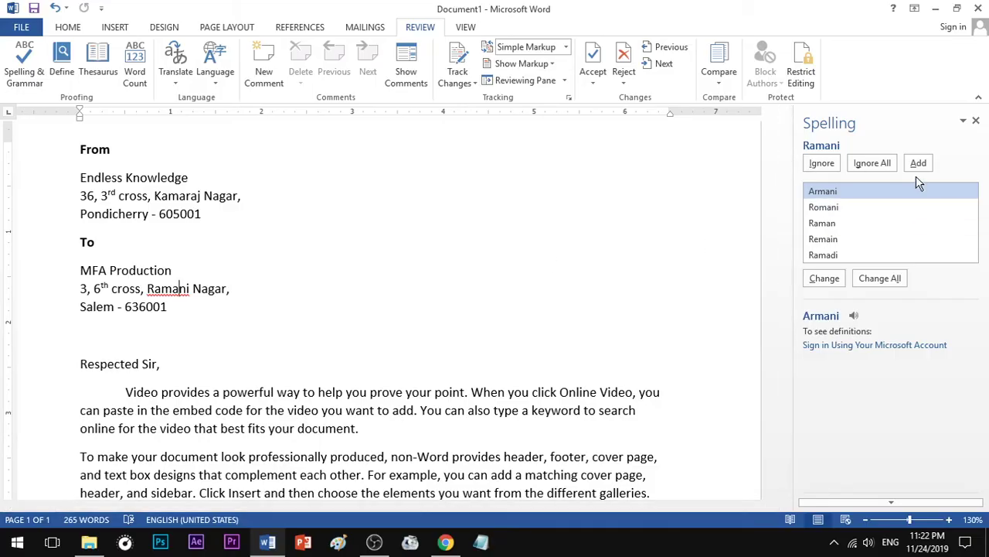
click(186, 291)
click(927, 162)
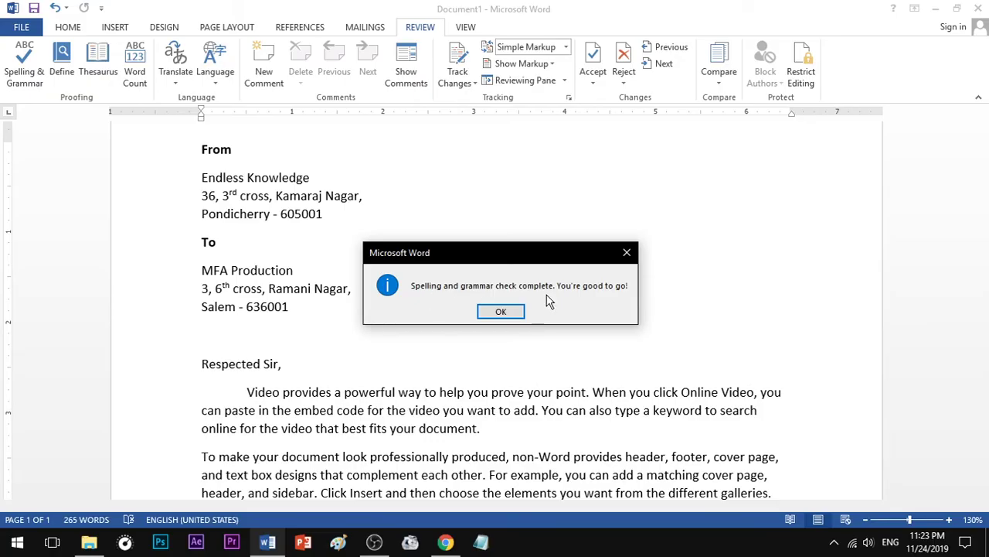
Dismiss the check-complete message and place the cursor after 'document.' in the letter
click(503, 311)
scroll(438, 383, down, 5)
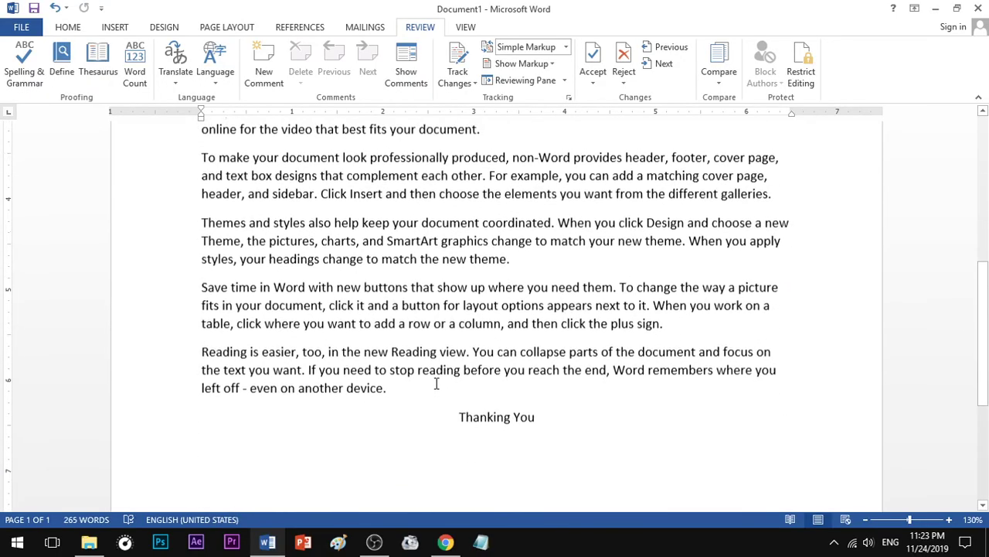
scroll(437, 381, up, 1)
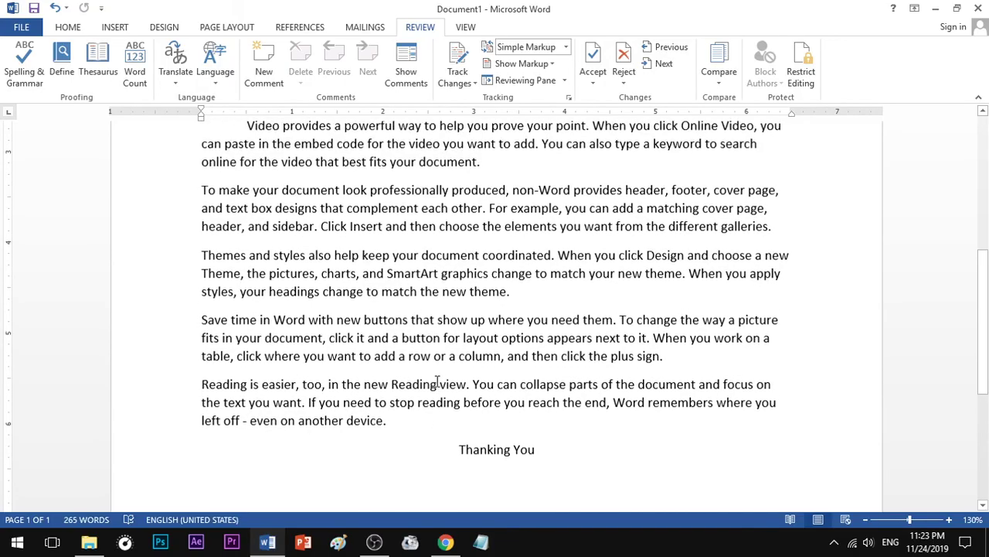
scroll(437, 381, up, 1)
scroll(438, 381, up, 2)
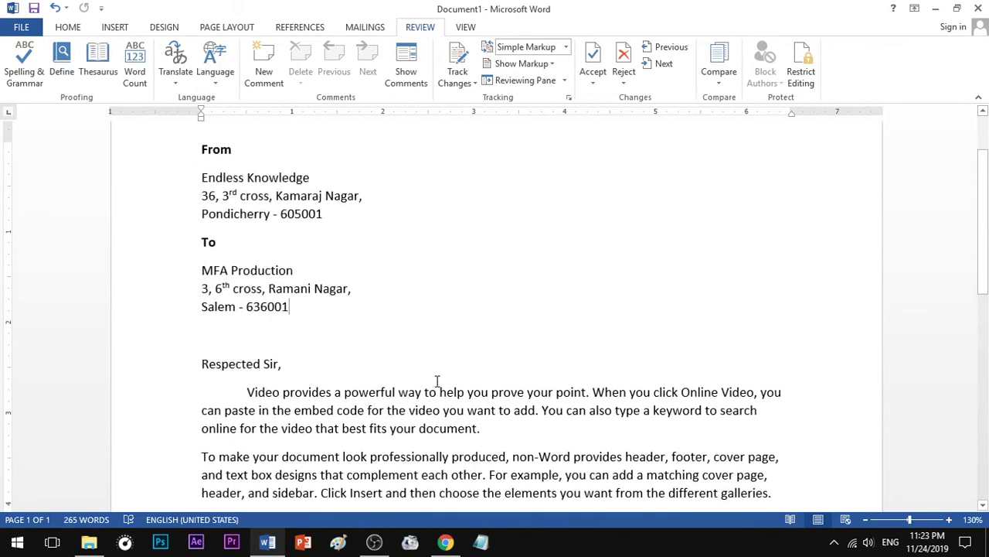
scroll(437, 381, up, 1)
scroll(437, 381, down, 1)
scroll(437, 382, down, 1)
click(508, 386)
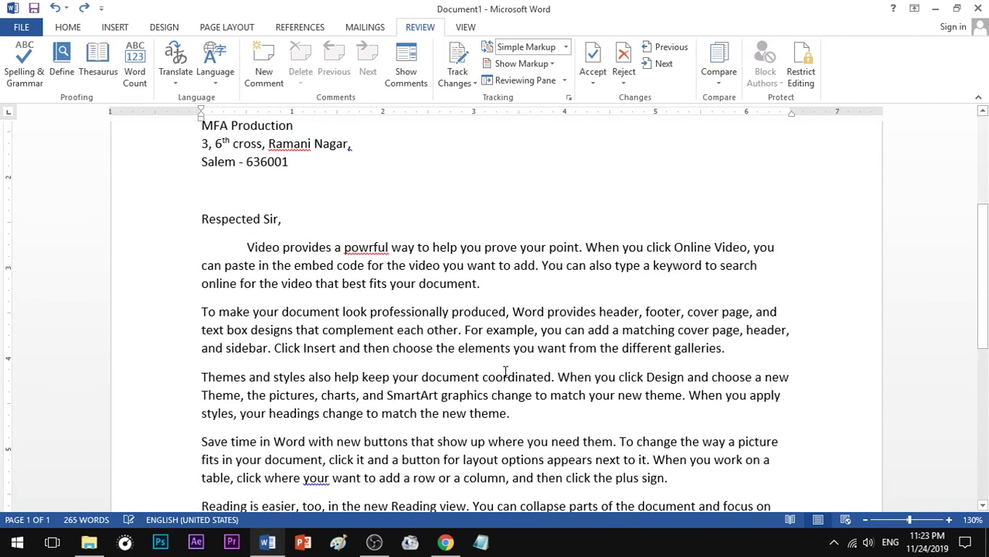
Undo the remaining corrections so searche, non Word and an matching reappear, then scroll to the top
key(ctrl+y)
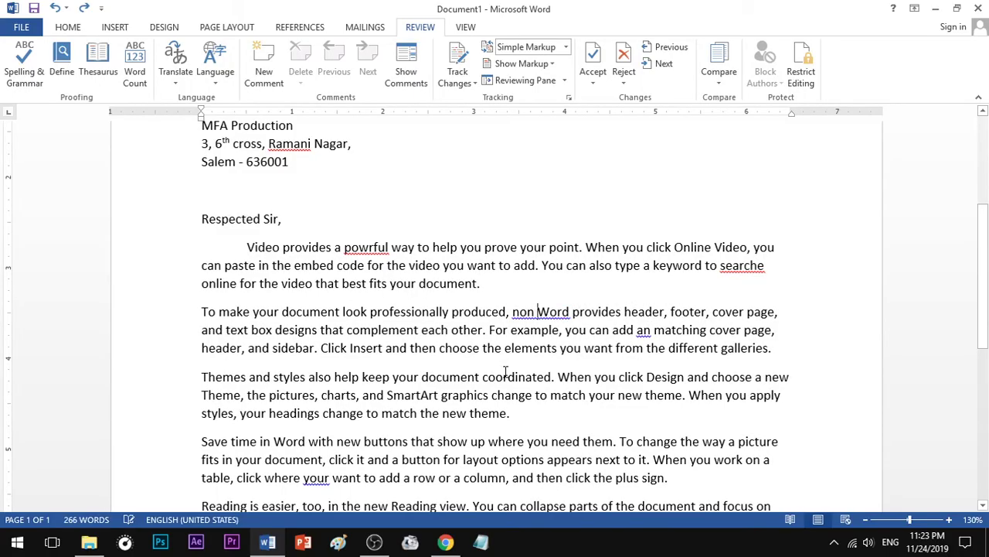
key(ctrl+y)
key(ctrl+z)
scroll(529, 261, down, 2)
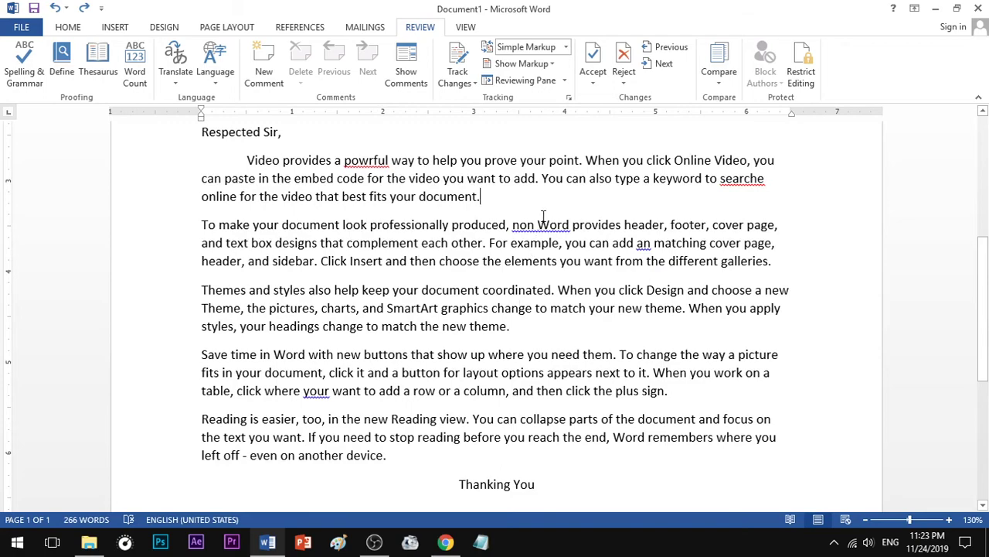
scroll(545, 232, up, 2)
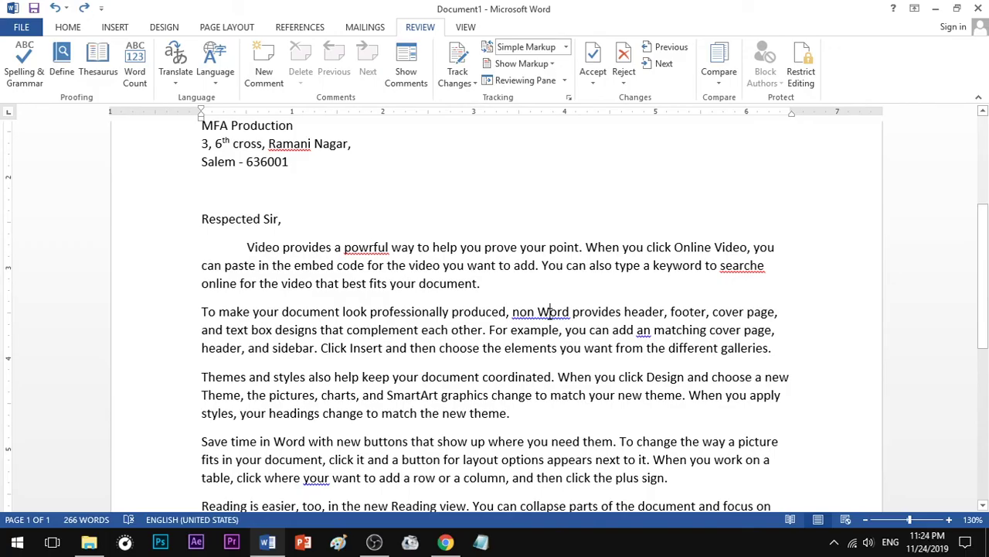
scroll(396, 269, up, 2)
scroll(438, 309, up, 1)
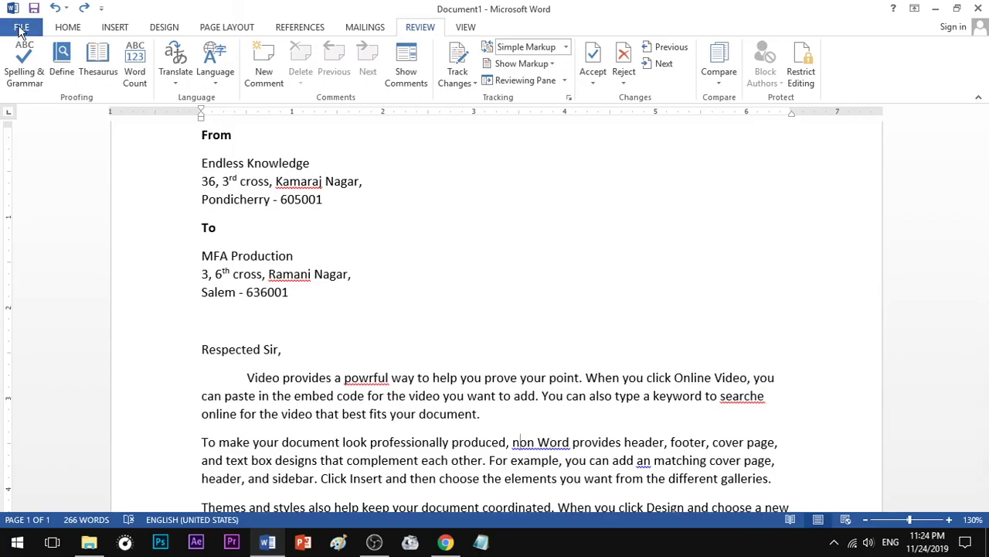
In Word Options Proofing, keep Grammar Only and hide spelling and grammar errors for this document
click(20, 27)
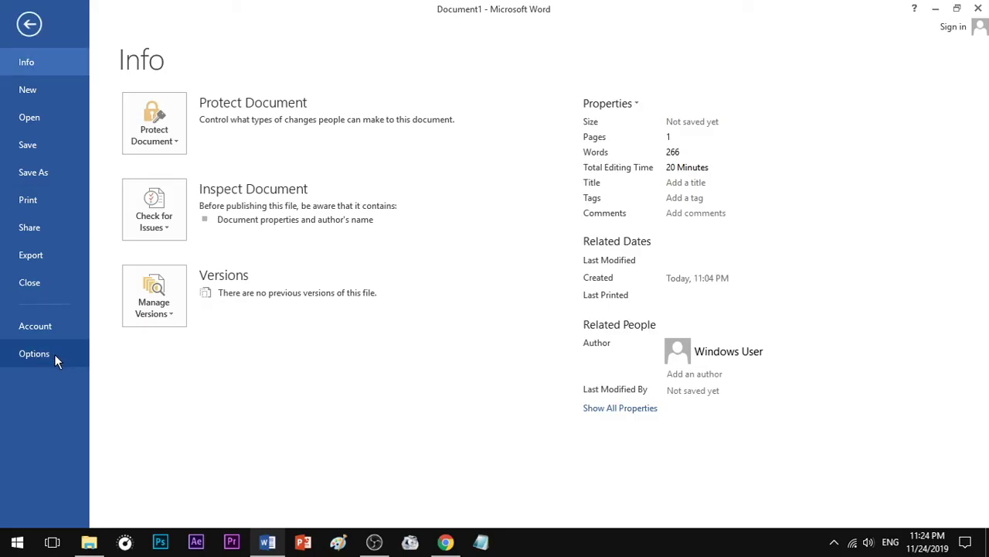
click(34, 353)
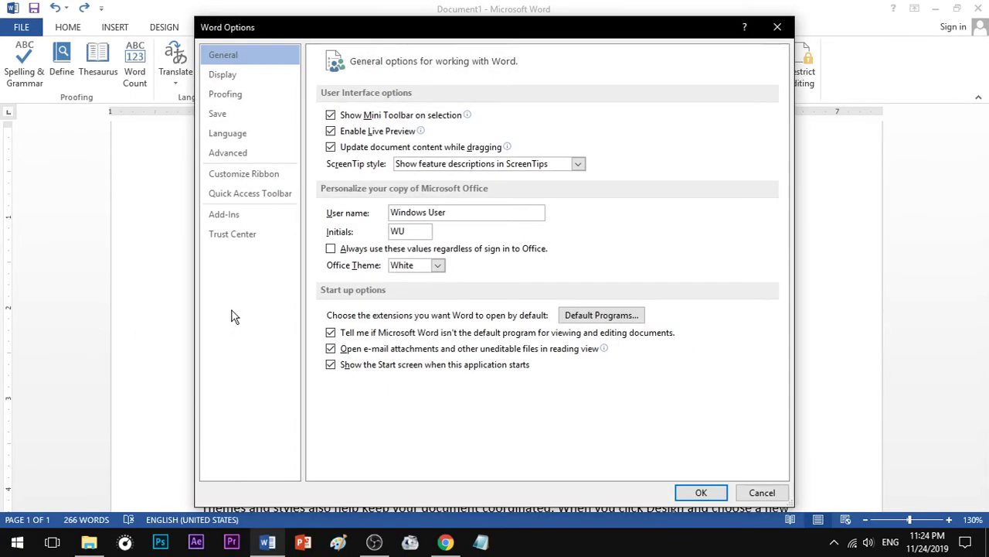
click(236, 97)
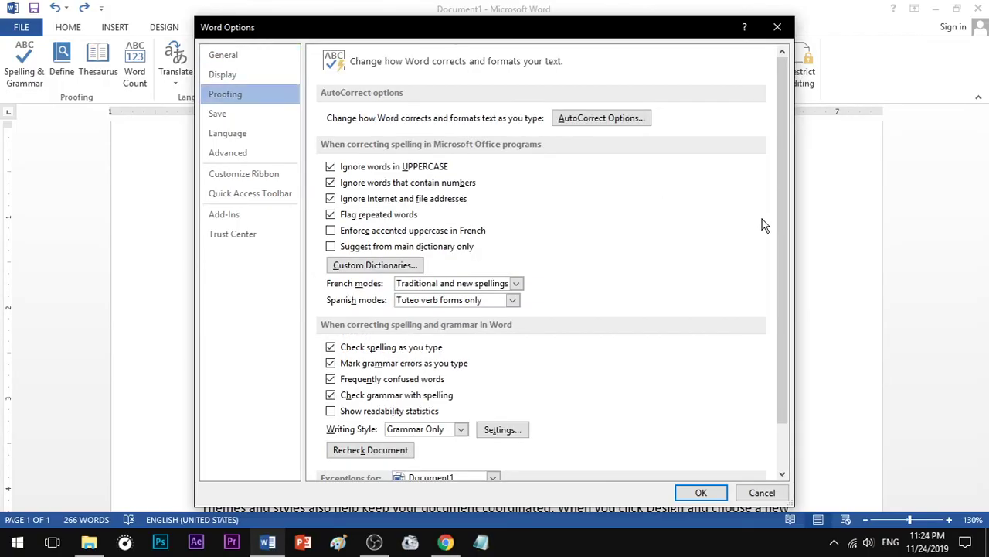
scroll(779, 224, down, 2)
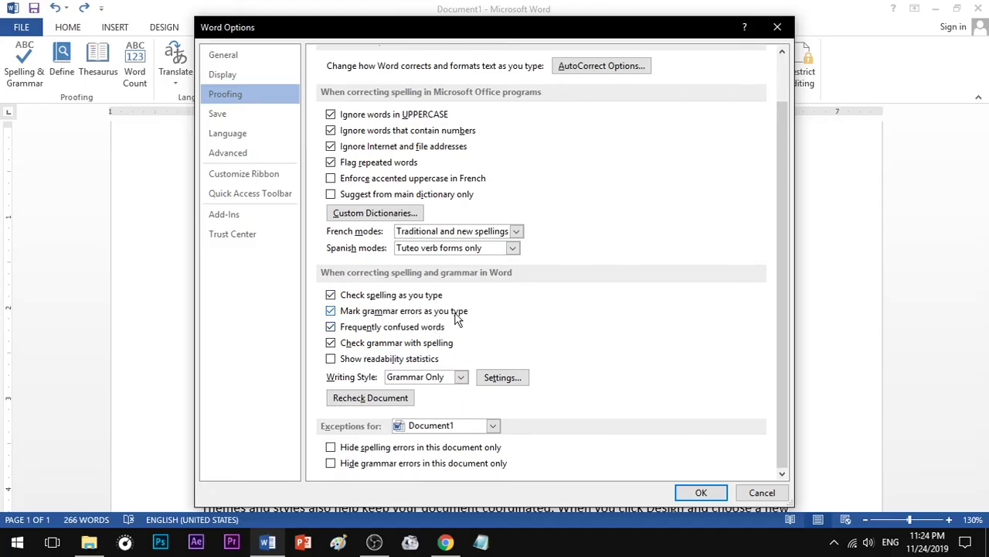
click(462, 377)
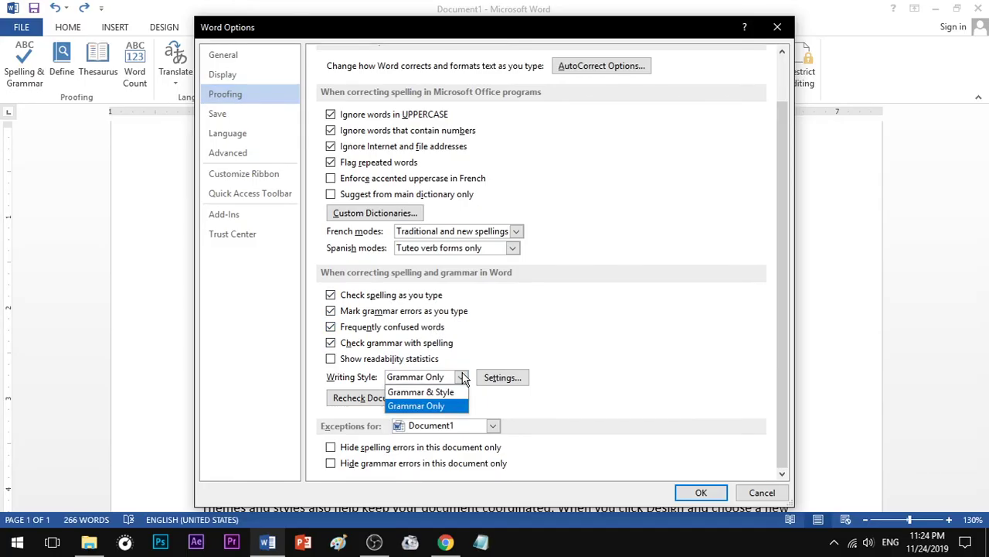
click(518, 346)
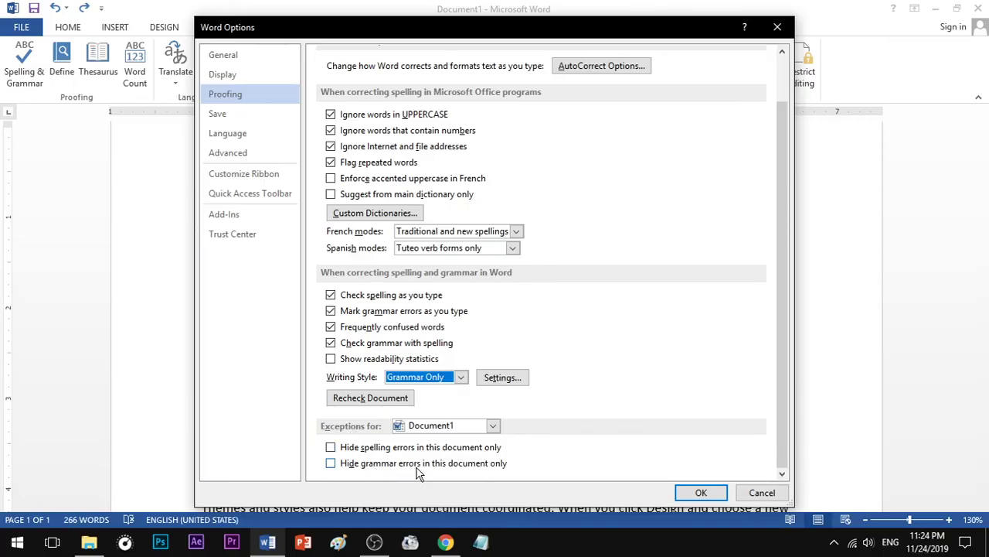
click(331, 448)
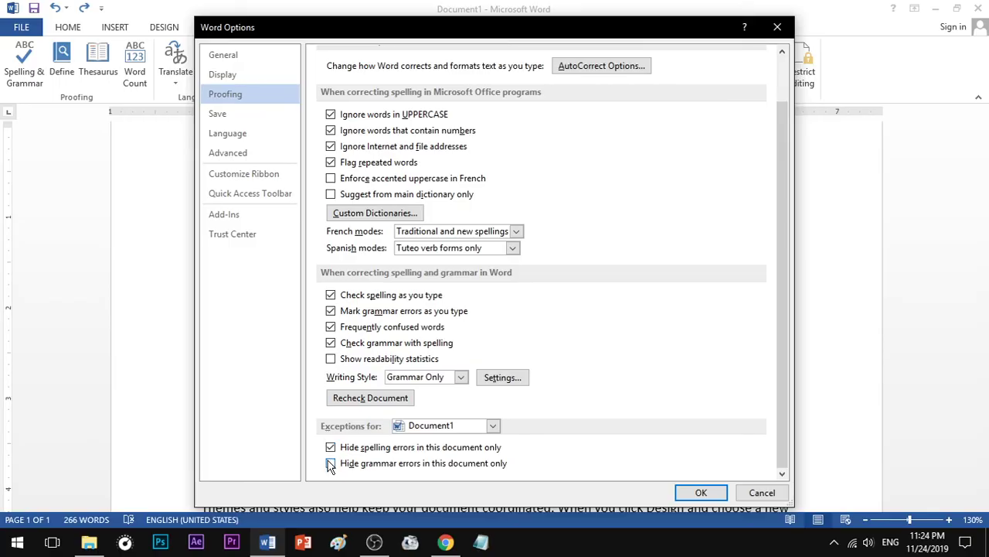
click(331, 463)
click(690, 498)
scroll(639, 338, down, 3)
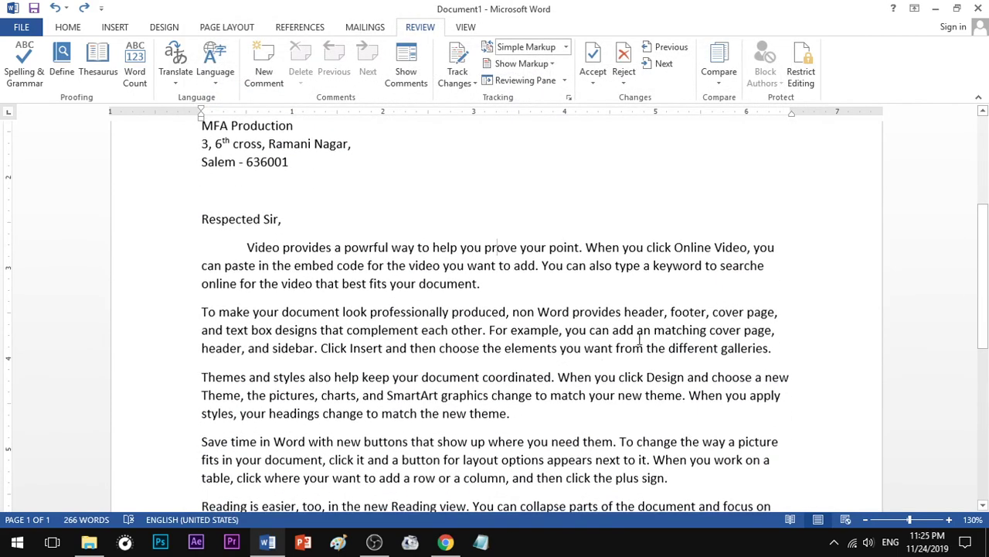
scroll(403, 288, up, 3)
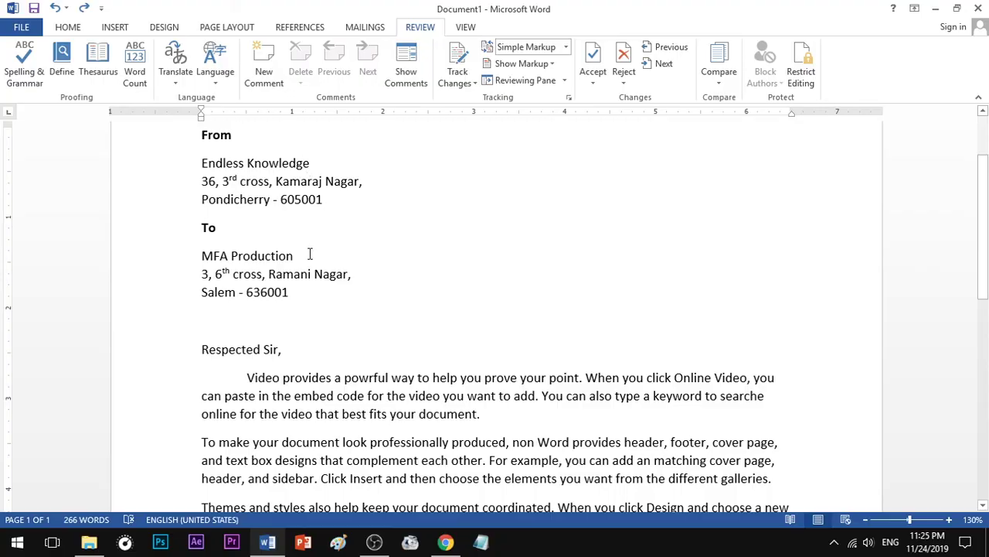
scroll(339, 306, down, 2)
scroll(339, 306, down, 1)
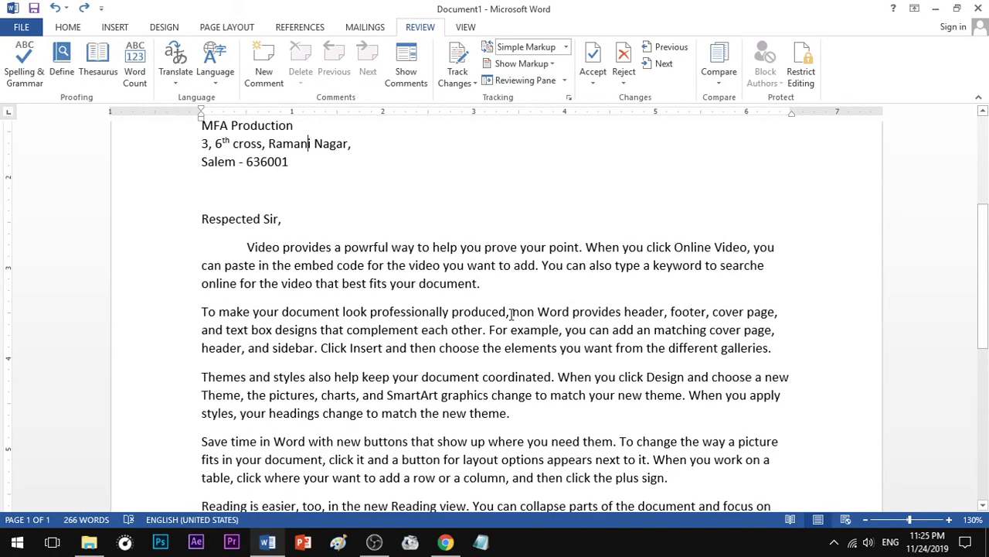
click(657, 349)
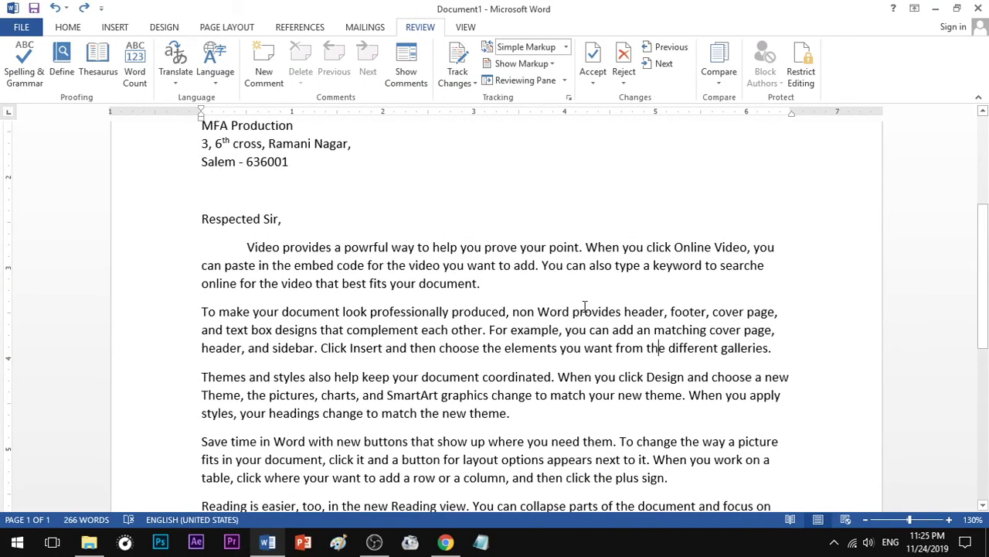